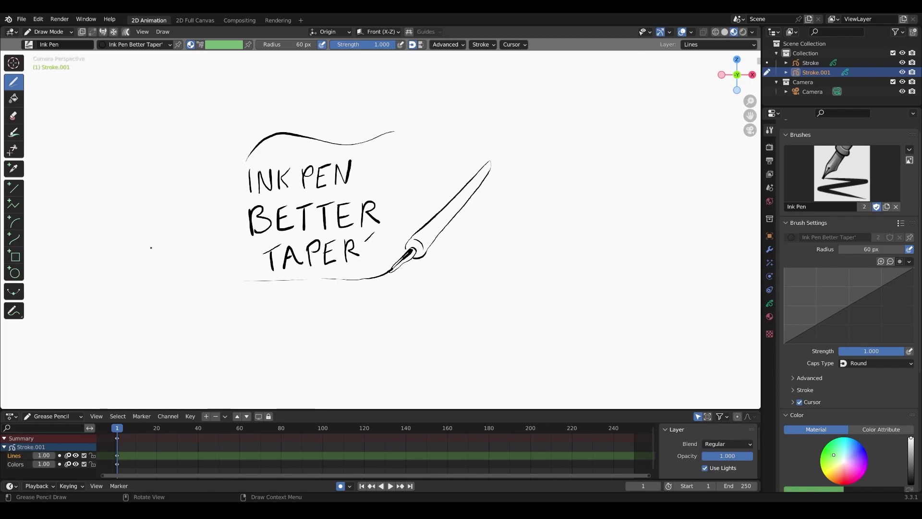
Step: Keep the Ink Pen brush selected and draw a long tapered horizontal stroke beneath the lettering
click(134, 44)
click(29, 45)
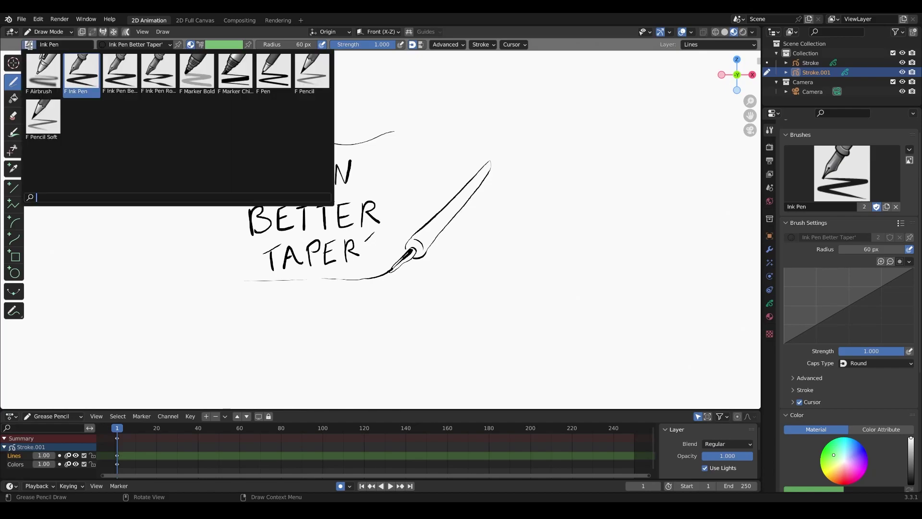
click(82, 77)
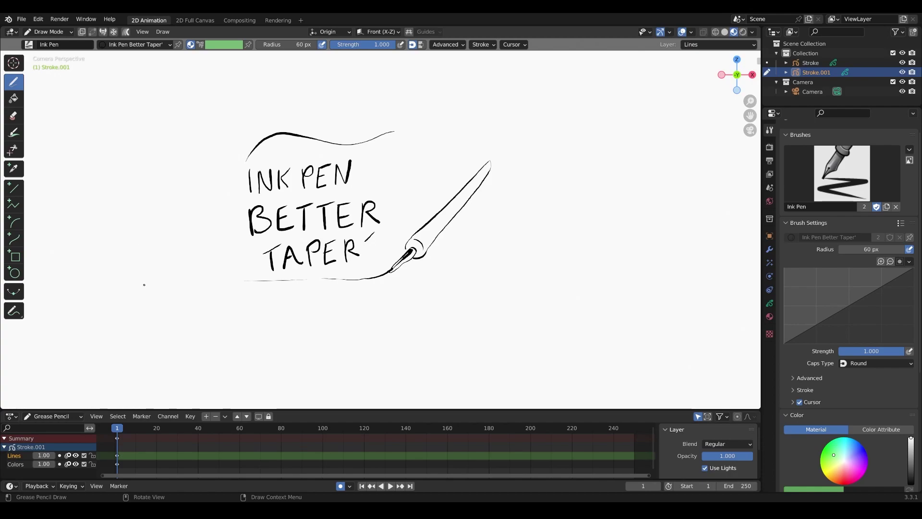
mouse_move(144, 285)
mouse_down()
mouse_move(174, 296)
mouse_move(377, 307)
mouse_up()
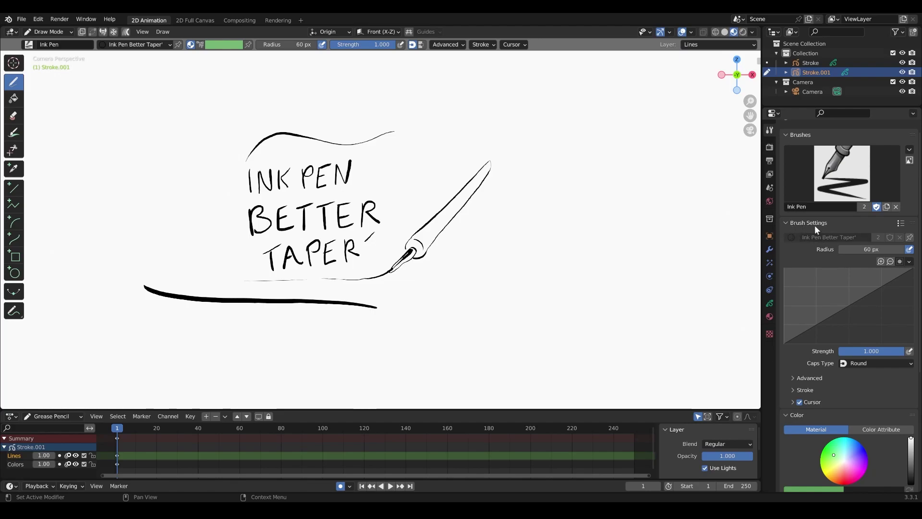
Step: Pull a new pressure-curve point down, bend the top into an S-curve, and draw two test strokes
click(851, 304)
drag(851, 306, 854, 326)
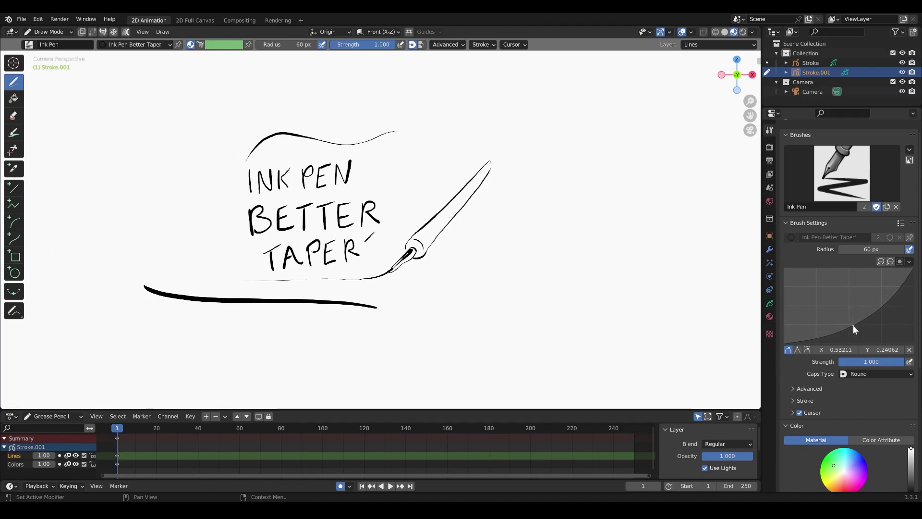
mouse_move(141, 314)
mouse_down()
mouse_move(158, 327)
mouse_move(386, 344)
mouse_up()
key(ctrl+z)
mouse_move(139, 310)
mouse_down()
mouse_move(207, 334)
mouse_move(376, 342)
mouse_up()
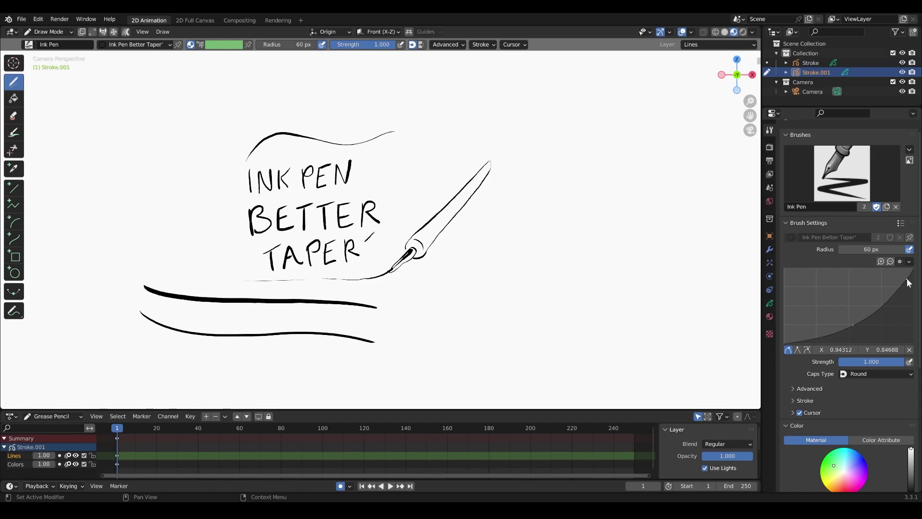
drag(906, 279, 904, 273)
mouse_move(136, 330)
mouse_down()
mouse_move(225, 358)
mouse_move(389, 368)
mouse_up()
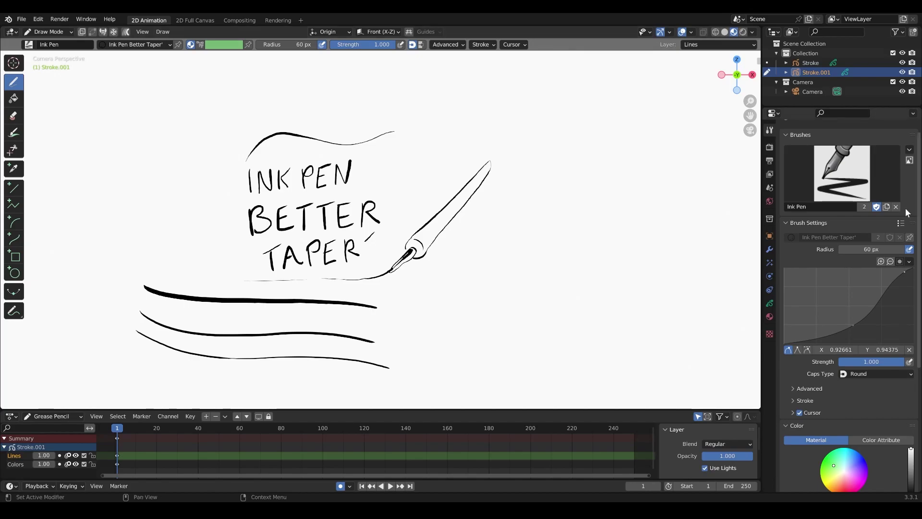
Step: Drop the curve's top point to Y 0.806 and redraw a fourth test stroke until it tapers well
drag(904, 272, 908, 283)
mouse_move(136, 345)
mouse_down()
mouse_move(253, 378)
mouse_move(392, 384)
mouse_up()
key(ctrl+z)
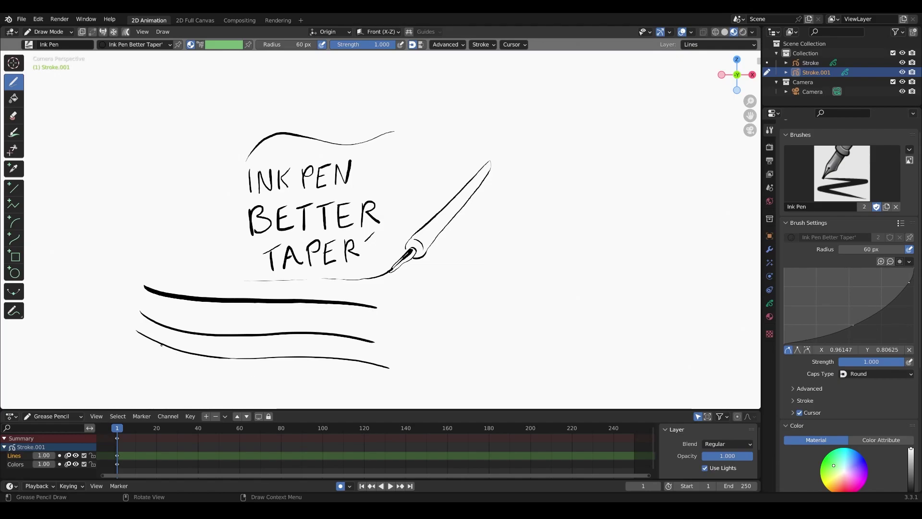
drag(161, 345, 390, 386)
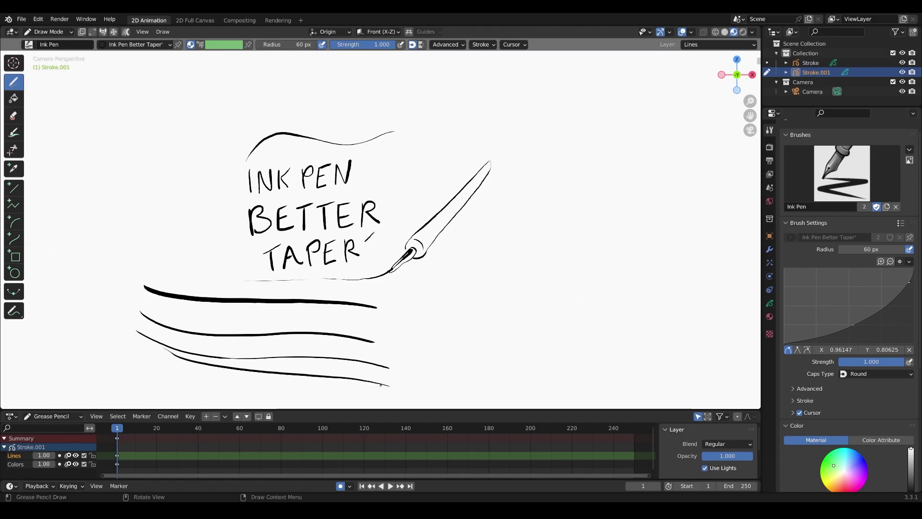
key(ctrl+z)
mouse_move(134, 344)
mouse_down()
mouse_move(175, 360)
mouse_move(392, 386)
mouse_up()
key(ctrl+z)
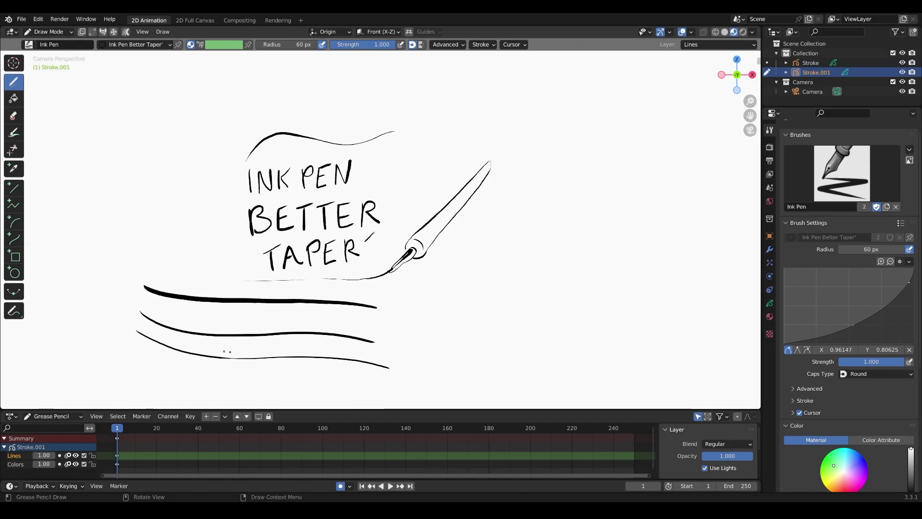
mouse_move(134, 344)
mouse_down()
mouse_move(148, 354)
mouse_move(387, 388)
mouse_up()
key(ctrl+z)
mouse_move(140, 344)
mouse_down()
mouse_move(160, 361)
mouse_move(232, 375)
mouse_move(383, 385)
mouse_up()
key(ctrl+z)
mouse_move(137, 343)
mouse_down()
mouse_move(186, 366)
mouse_move(381, 384)
mouse_up()
key(ctrl+z)
mouse_move(140, 341)
mouse_down()
mouse_move(184, 374)
mouse_move(383, 383)
mouse_up()
key(ctrl+z)
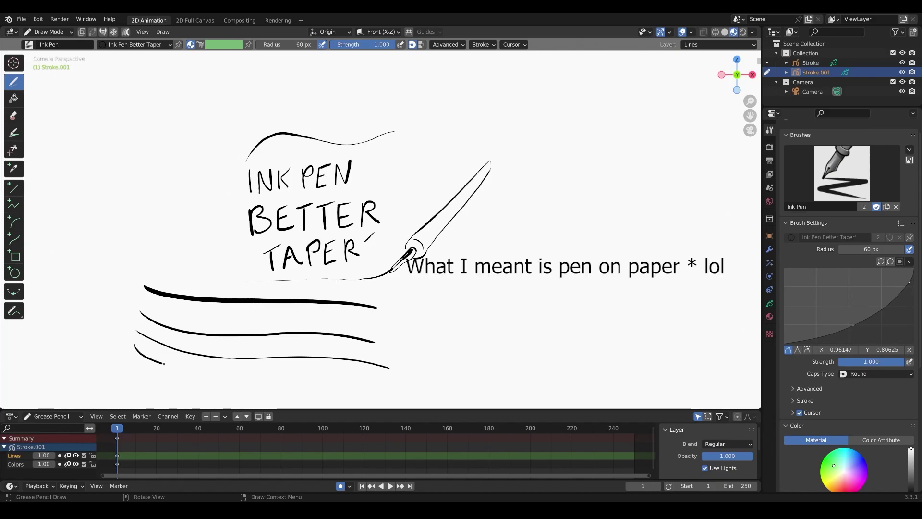
drag(135, 345, 377, 381)
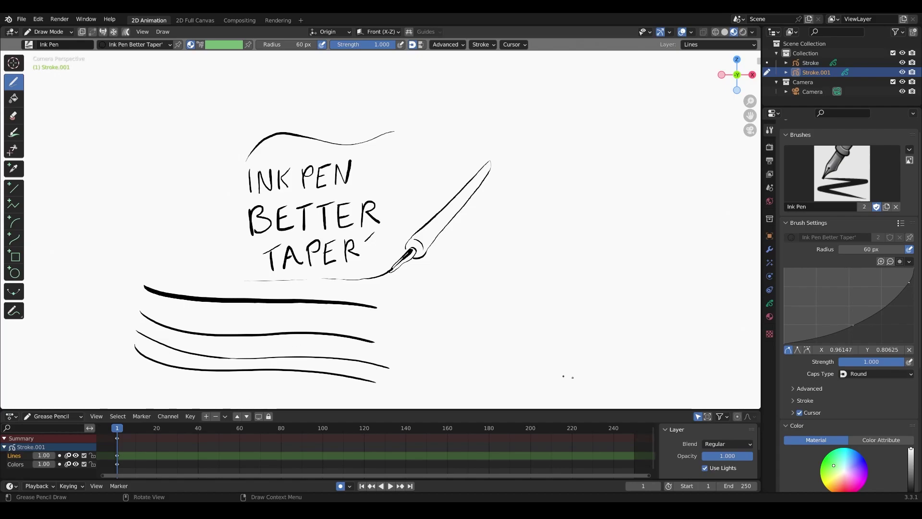
Step: Add a low point near the curve's start and draw a long test stroke below the bottom line
drag(805, 339, 807, 342)
mouse_move(87, 129)
mouse_down()
mouse_move(115, 197)
mouse_move(247, 262)
mouse_up()
key(ctrl+z)
mouse_move(135, 370)
mouse_down()
mouse_move(227, 391)
mouse_move(378, 396)
mouse_up()
key(ctrl+z)
mouse_move(136, 373)
mouse_down()
mouse_move(275, 383)
mouse_move(391, 411)
mouse_up()
mouse_move(144, 382)
mouse_down()
mouse_move(126, 374)
mouse_move(140, 364)
mouse_up()
key(ctrl+z)
Step: Draw a short wavy stroke right of the pen tip and a second one beneath it
key(ctrl+z)
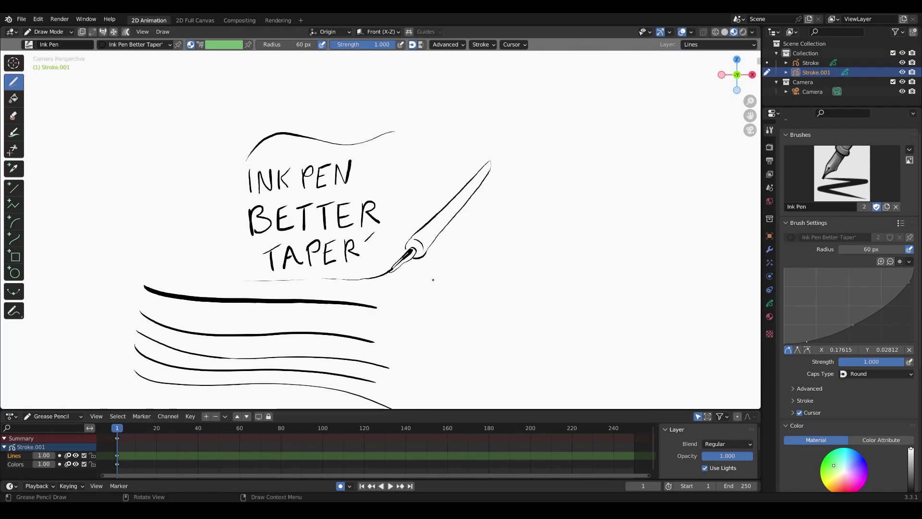
mouse_move(434, 278)
mouse_down()
mouse_move(502, 272)
mouse_move(621, 283)
mouse_up()
key(ctrl+z)
mouse_move(439, 271)
mouse_down()
mouse_move(466, 259)
mouse_move(542, 278)
mouse_move(608, 268)
mouse_up()
mouse_move(443, 285)
mouse_down()
mouse_move(536, 298)
mouse_move(614, 300)
mouse_up()
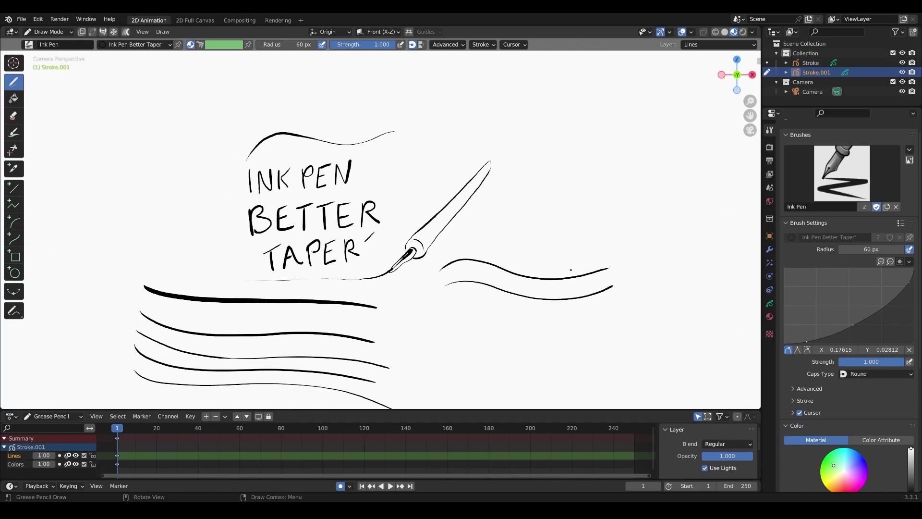
key(ctrl+z)
mouse_move(436, 289)
mouse_down()
mouse_move(474, 281)
mouse_move(561, 300)
mouse_move(602, 284)
mouse_up()
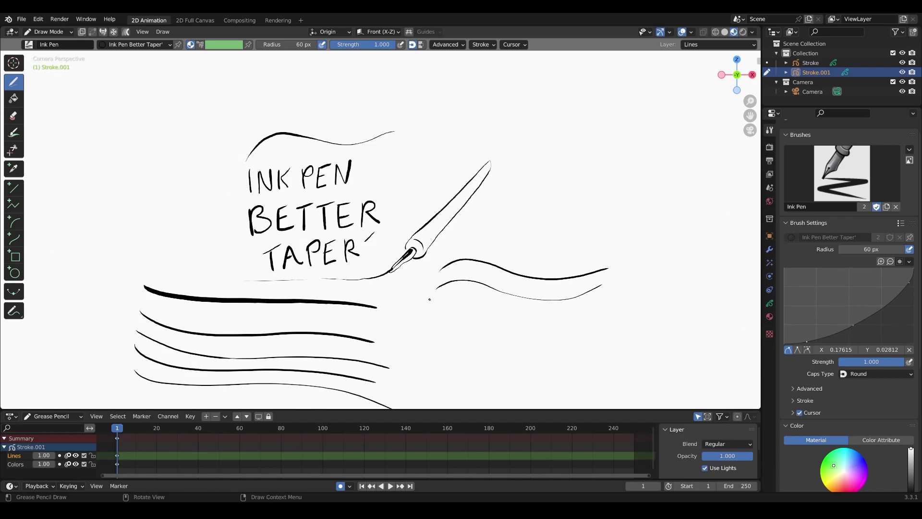
Step: Add a third wavy stroke below the others, discarding the extra lower attempts
mouse_move(434, 300)
mouse_down()
mouse_move(457, 298)
mouse_move(505, 317)
mouse_move(593, 313)
mouse_up()
key(ctrl+z)
mouse_move(437, 304)
mouse_down()
mouse_move(466, 294)
mouse_move(528, 315)
mouse_move(598, 313)
mouse_up()
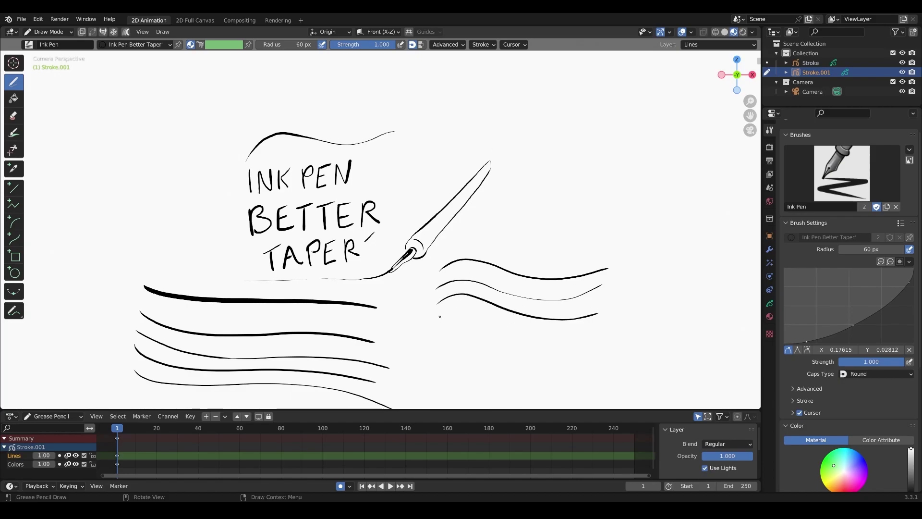
mouse_move(438, 318)
mouse_down()
mouse_move(457, 308)
mouse_move(551, 338)
mouse_move(612, 334)
mouse_up()
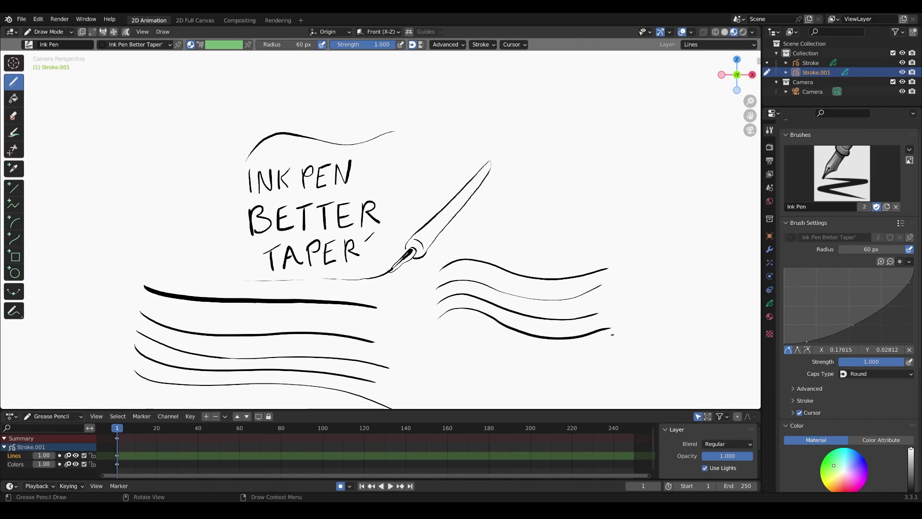
key(ctrl+z)
mouse_move(437, 323)
mouse_down()
mouse_move(462, 313)
mouse_move(554, 337)
mouse_move(606, 326)
mouse_up()
mouse_move(438, 339)
mouse_down()
mouse_move(464, 334)
mouse_move(538, 355)
mouse_move(606, 356)
mouse_up()
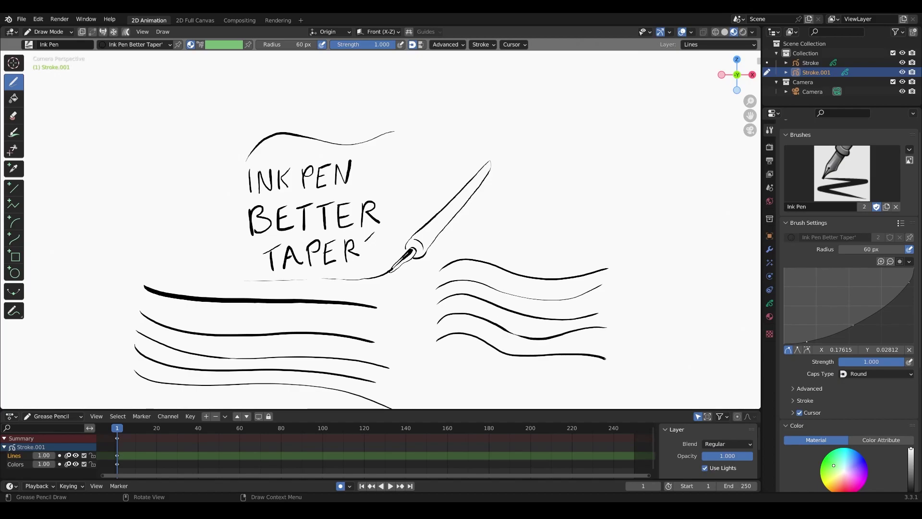
key(ctrl+z)
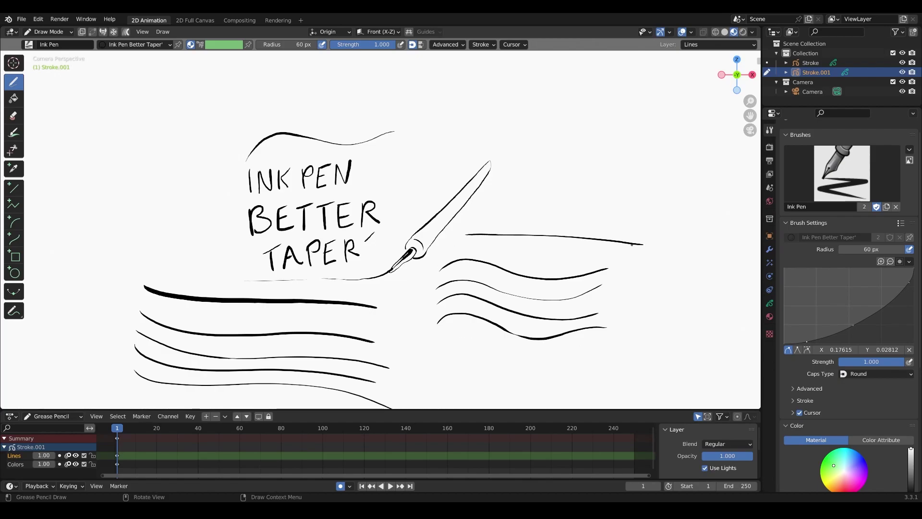
key(ctrl+z)
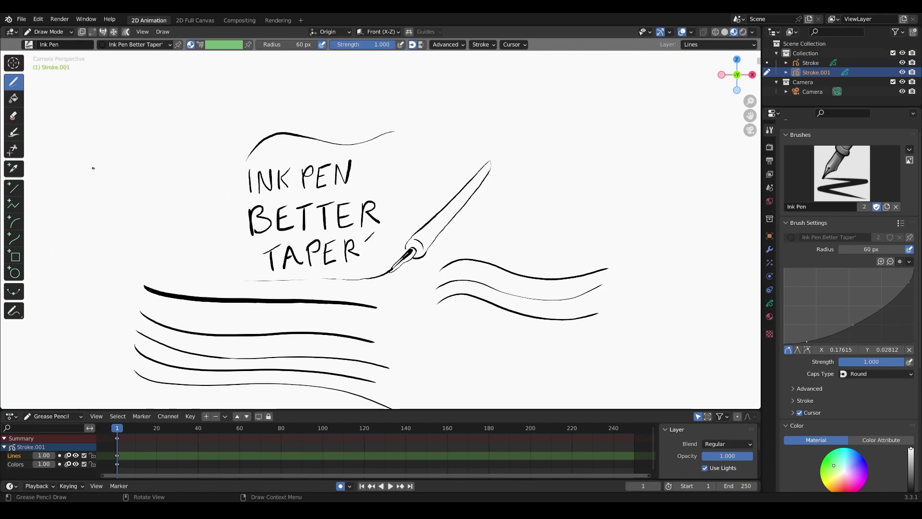
Step: Draw three short thin horizontal lines at the upper left of the canvas
drag(93, 168, 200, 169)
mouse_move(92, 180)
mouse_down()
mouse_move(188, 183)
mouse_move(141, 193)
mouse_move(205, 198)
mouse_move(160, 196)
mouse_move(177, 198)
mouse_up()
key(ctrl+z)
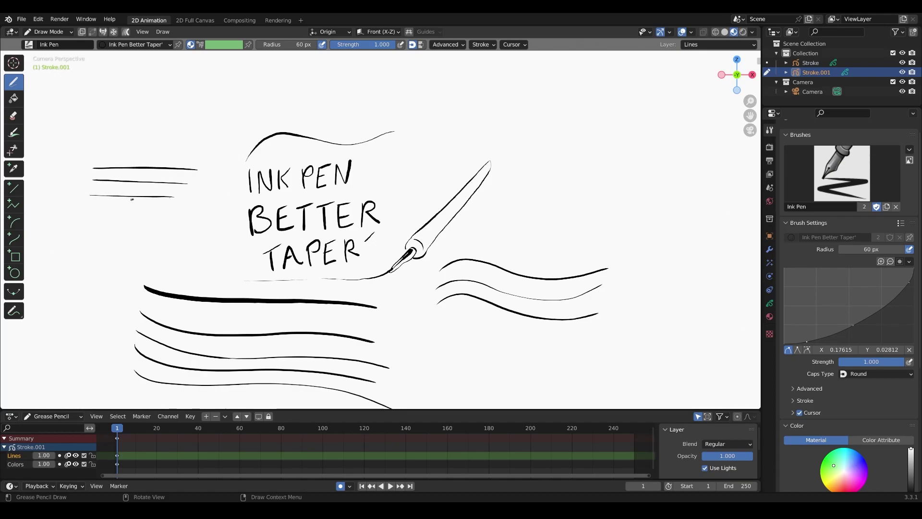
key(ctrl+z)
drag(90, 194, 174, 197)
key(ctrl+z)
drag(92, 191, 185, 196)
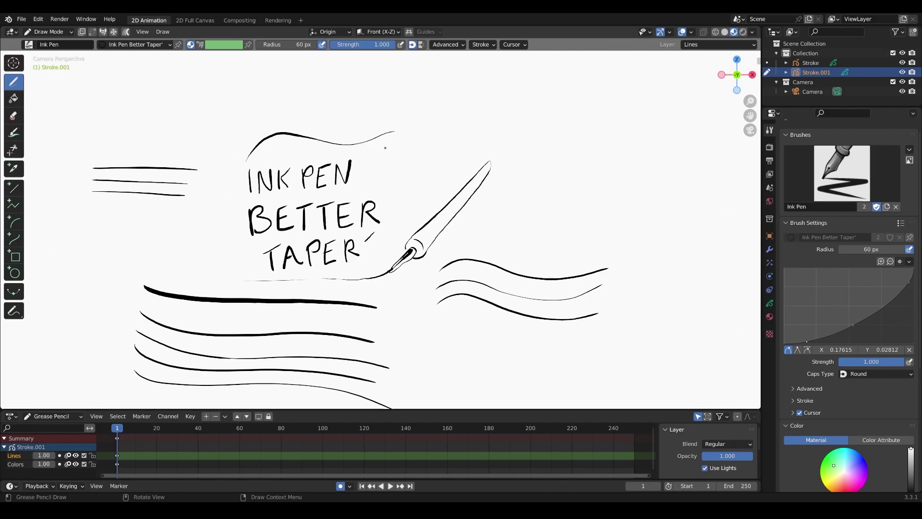
Step: Delete the pressure curve's extra points so it becomes a straight linear ramp
click(853, 325)
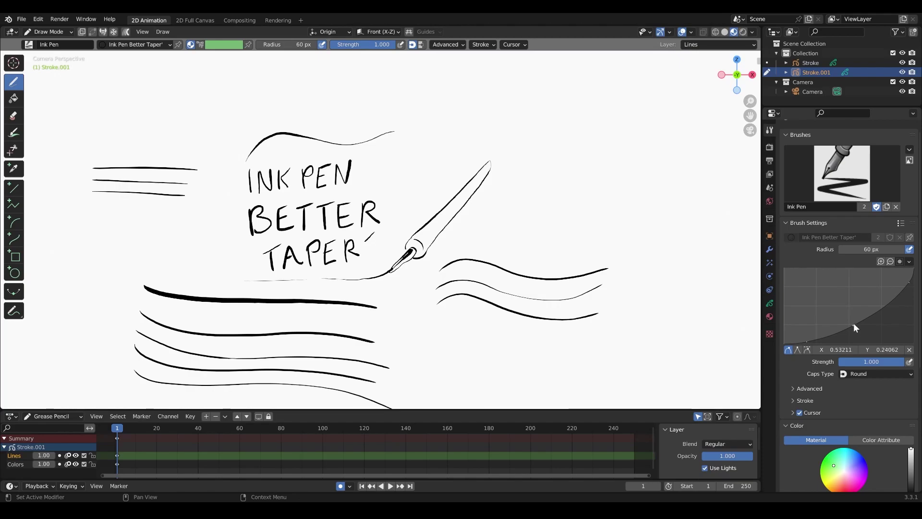
click(910, 350)
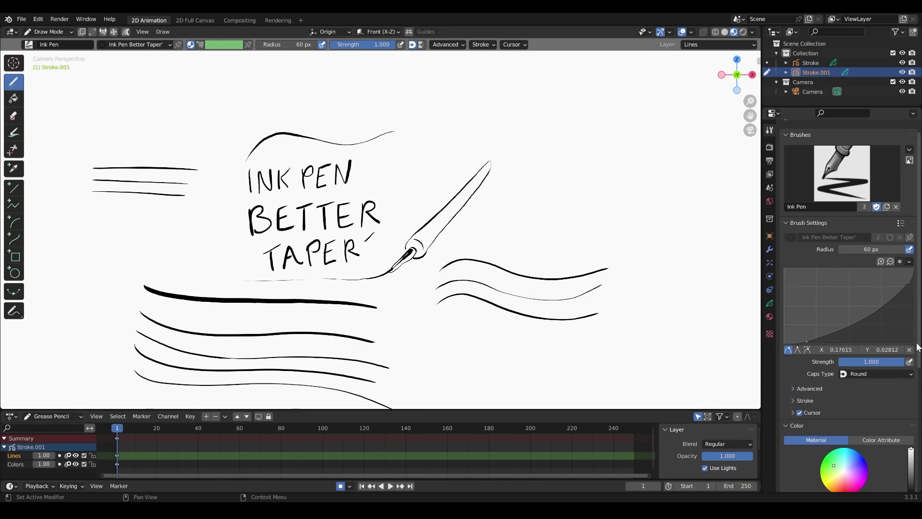
click(913, 283)
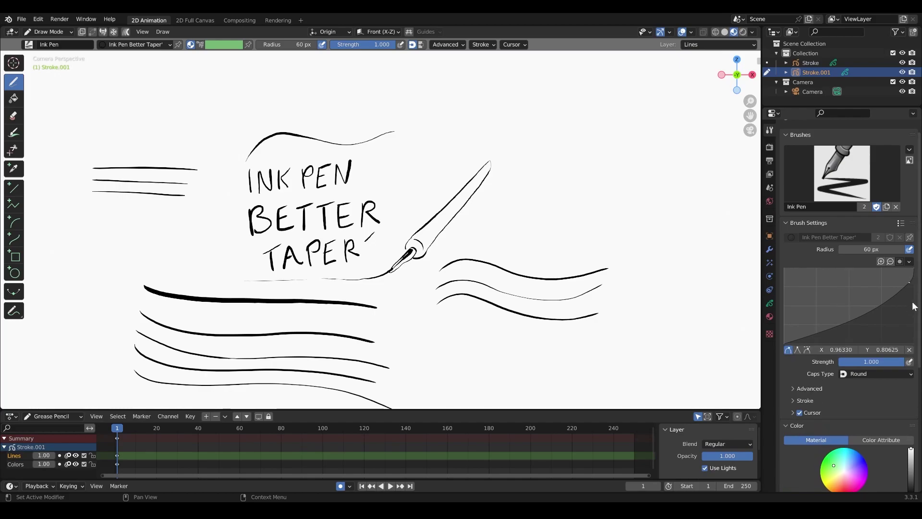
click(910, 349)
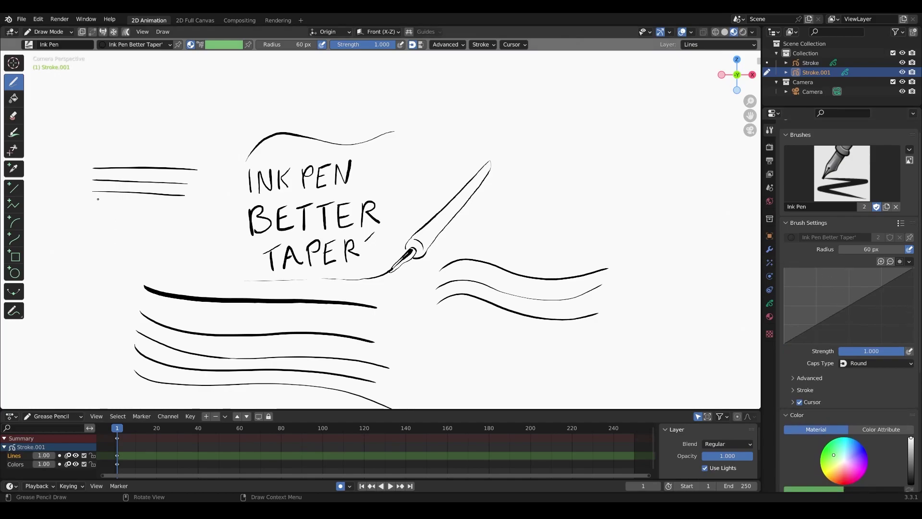
Step: Draw short test lines beneath the three top-left lines, retrying with undo
drag(94, 203, 206, 205)
key(ctrl+z)
drag(87, 207, 191, 208)
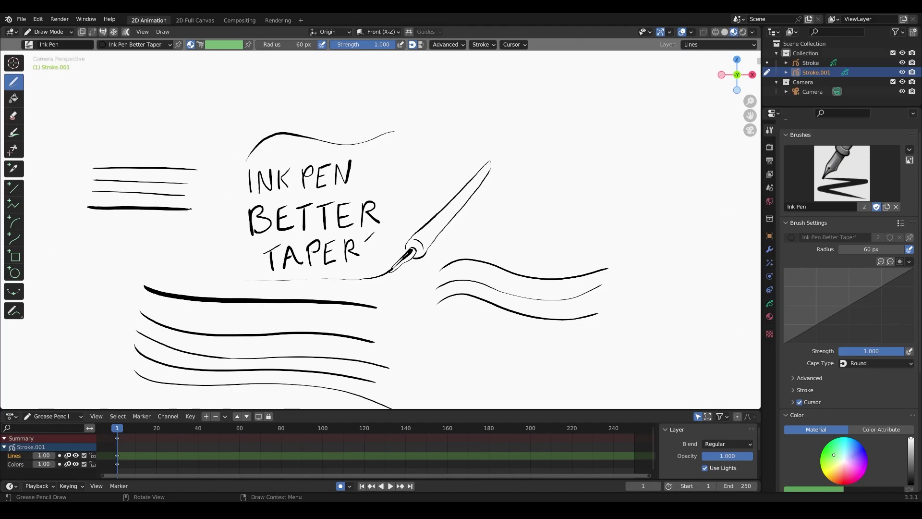
key(ctrl+z)
drag(96, 207, 191, 210)
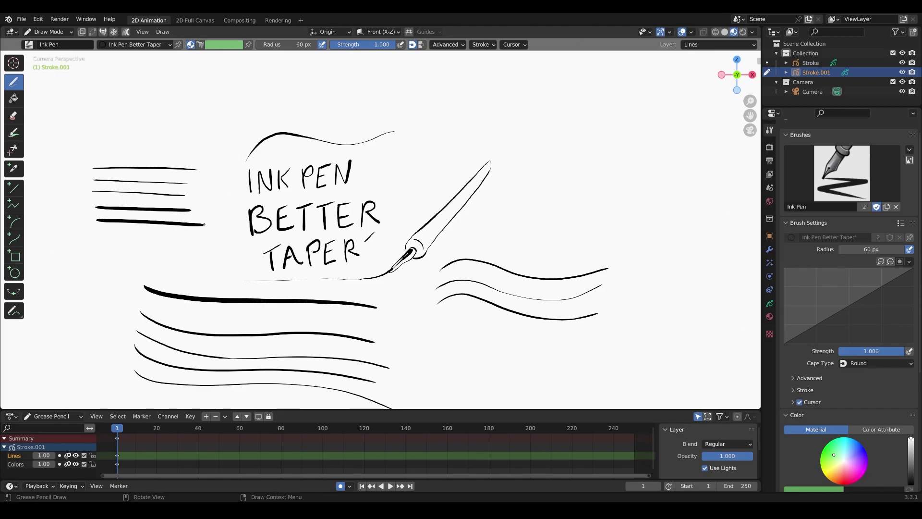
key(ctrl+z)
mouse_move(203, 224)
mouse_down()
mouse_move(77, 221)
mouse_move(196, 226)
mouse_up()
key(ctrl+z)
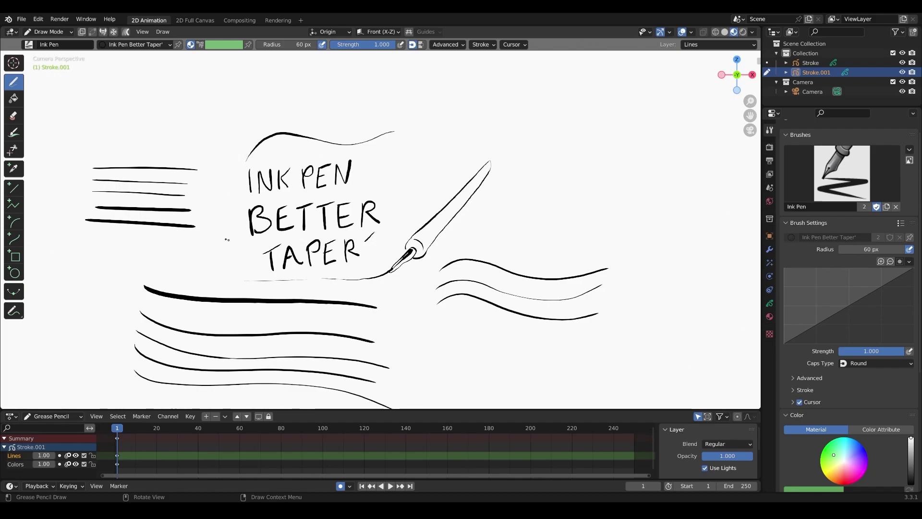
Step: Pull the pressure curve down into an ease-in shape with points near its top and start
drag(852, 303, 858, 324)
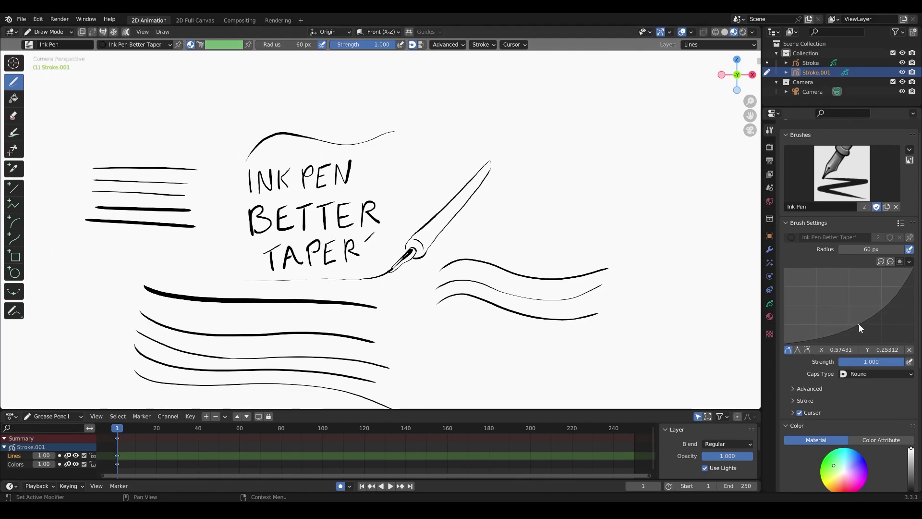
click(908, 281)
drag(907, 282, 909, 283)
click(803, 341)
Step: Draw two thin tapered lines under the top-left stack of five lines
drag(67, 118, 244, 124)
key(ctrl+z)
drag(67, 118, 235, 124)
key(ctrl+z)
drag(86, 230, 192, 238)
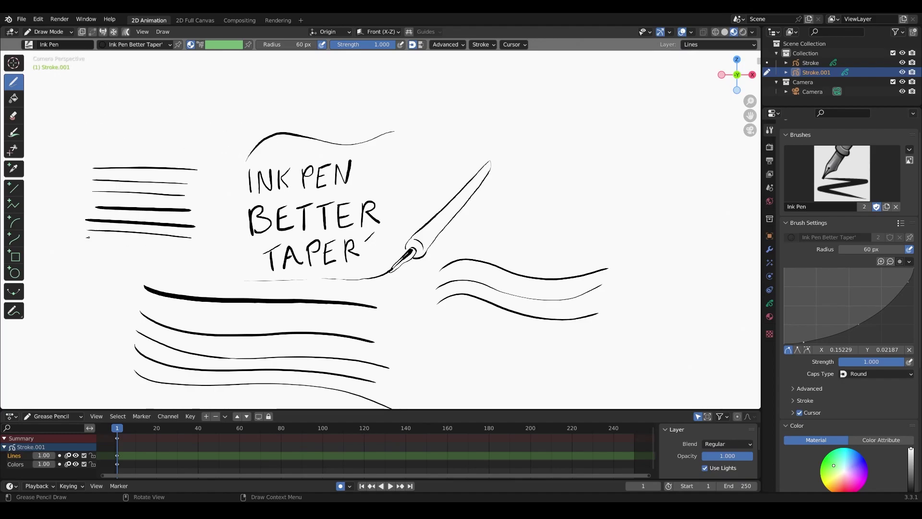
drag(88, 237, 199, 245)
key(ctrl+z)
drag(82, 240, 194, 246)
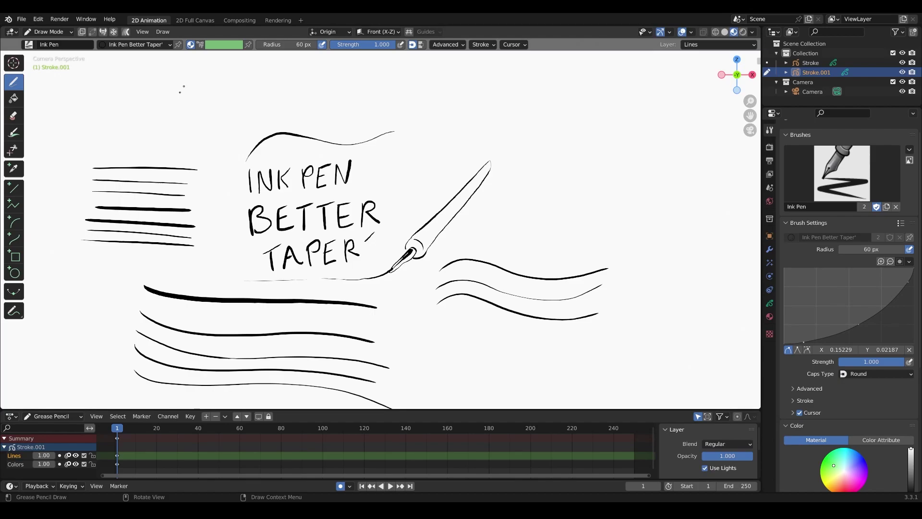
Step: Enable stroke Post-Processing for the brush, keeping Smooth 0.100 with 1 iteration
click(483, 45)
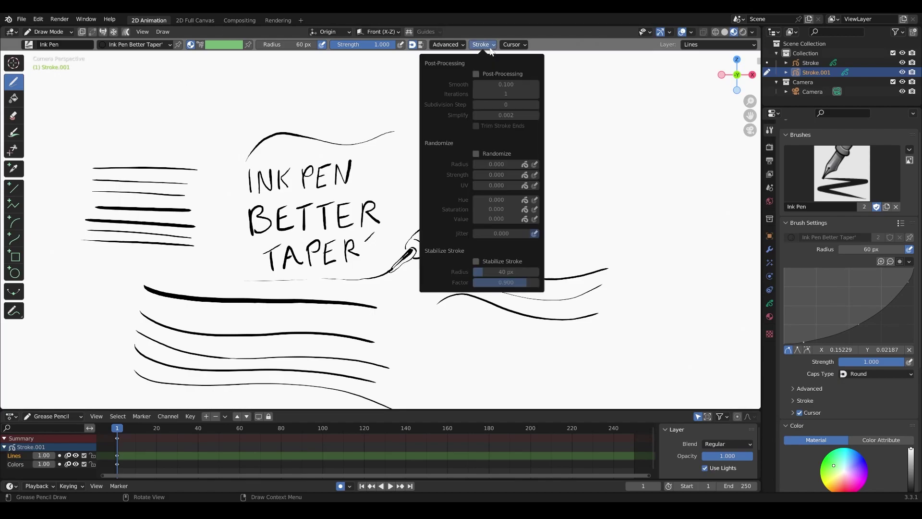
click(477, 74)
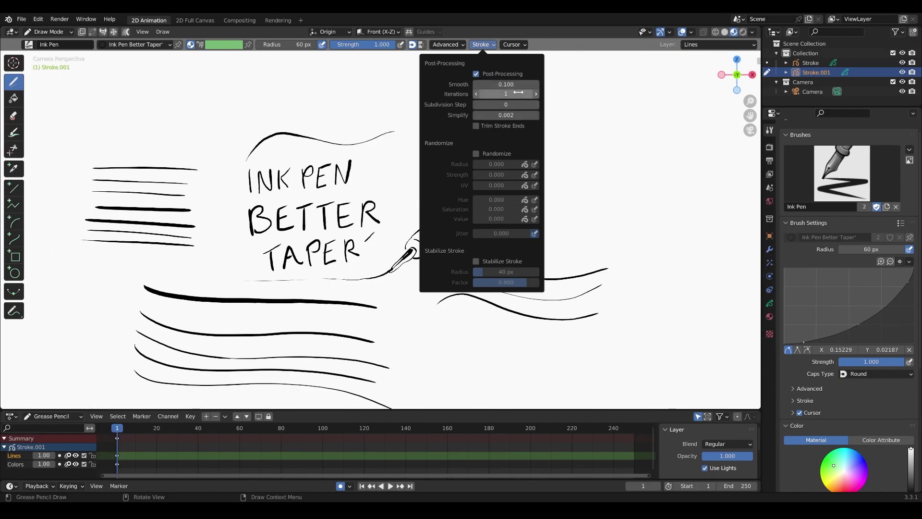
click(483, 44)
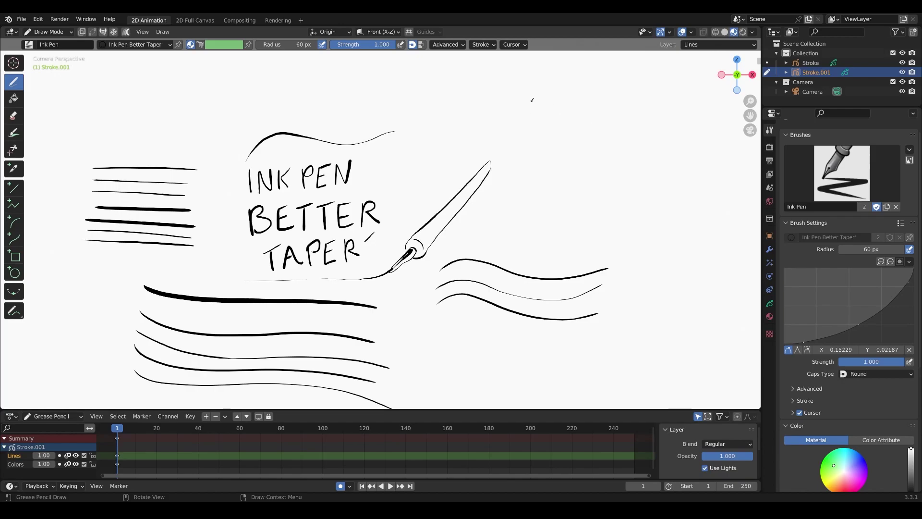
Step: Try several face contour strokes at the top right, undoing each attempt
mouse_move(532, 99)
mouse_down()
mouse_move(518, 137)
mouse_move(536, 172)
mouse_move(524, 204)
mouse_up()
key(ctrl+z)
mouse_move(542, 109)
mouse_down()
mouse_move(525, 124)
mouse_move(525, 156)
mouse_move(562, 179)
mouse_move(562, 216)
mouse_up()
key(ctrl+z)
mouse_move(528, 129)
mouse_down()
mouse_move(519, 138)
mouse_move(570, 222)
mouse_move(561, 226)
mouse_up()
key(ctrl+z)
Step: Review the Advanced and Post-Processing brush settings, then retry the face contour arc
click(445, 44)
click(480, 44)
mouse_move(581, 189)
mouse_down()
mouse_move(565, 128)
mouse_move(525, 157)
mouse_up()
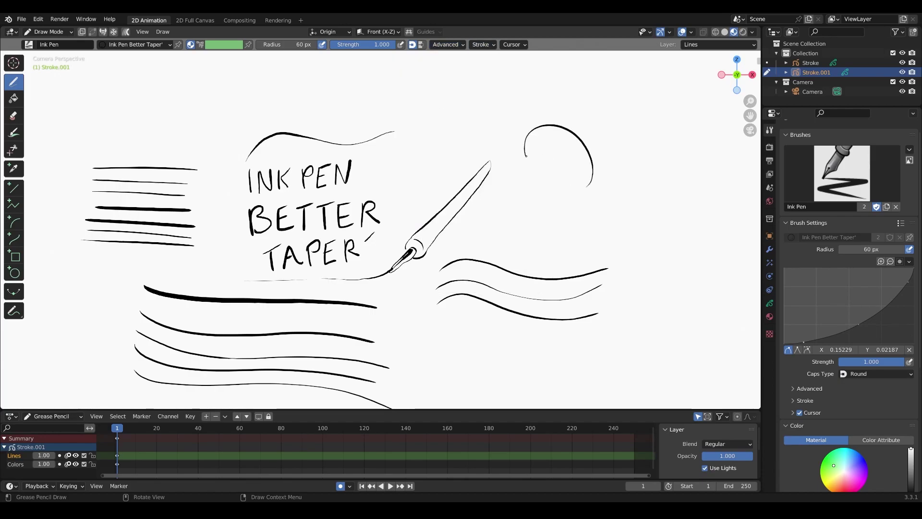
key(ctrl+z)
drag(551, 114, 551, 177)
key(ctrl+z)
mouse_move(545, 112)
mouse_down()
mouse_move(539, 189)
mouse_move(571, 201)
mouse_move(598, 188)
mouse_up()
key(ctrl+z)
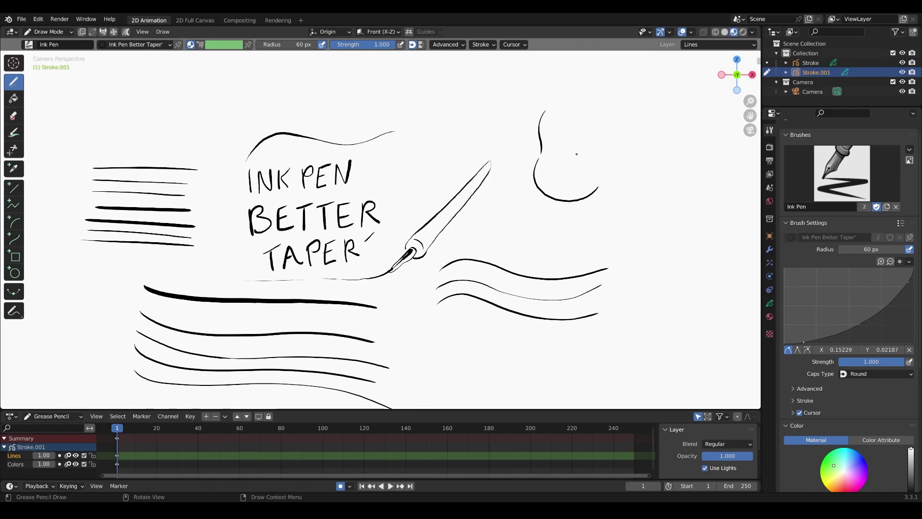
Step: Draw the right eye's lower edge and its pupil on the face
mouse_move(572, 155)
mouse_down()
mouse_move(586, 139)
mouse_move(596, 150)
mouse_move(558, 151)
mouse_up()
key(ctrl+z)
mouse_move(575, 160)
mouse_down()
mouse_move(584, 164)
mouse_move(556, 160)
mouse_up()
mouse_move(591, 158)
mouse_down()
mouse_move(586, 145)
mouse_move(579, 160)
mouse_up()
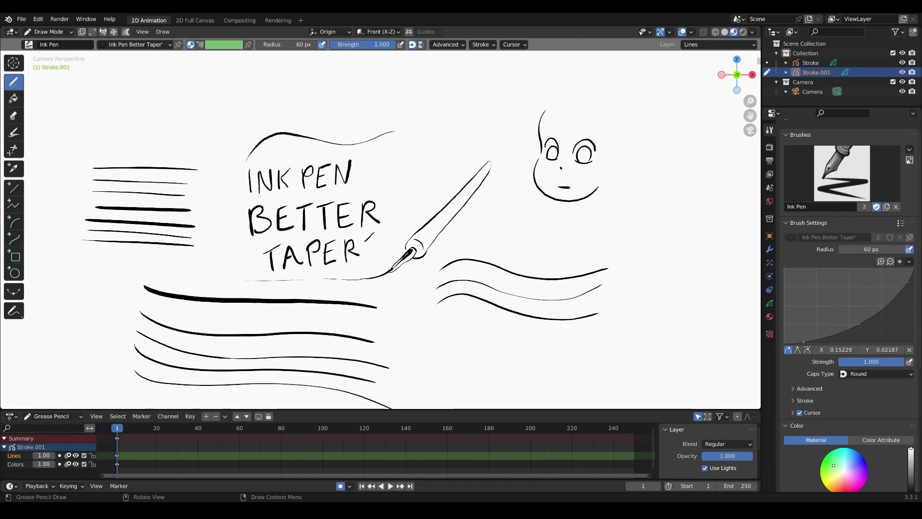
Step: Try a mouth stroke below the nose and draw the left and right ears
mouse_move(574, 189)
mouse_down()
mouse_move(560, 188)
mouse_move(574, 187)
mouse_up()
key(ctrl+z)
key(ctrl+z)
key(ctrl+z)
drag(536, 137, 533, 149)
mouse_move(614, 145)
mouse_down()
mouse_move(614, 174)
mouse_move(623, 137)
mouse_move(586, 95)
mouse_move(554, 109)
mouse_move(624, 130)
mouse_up()
key(ctrl+z)
Step: Draw the head outline over the top and a contour stroke beside the left eye
key(ctrl+z)
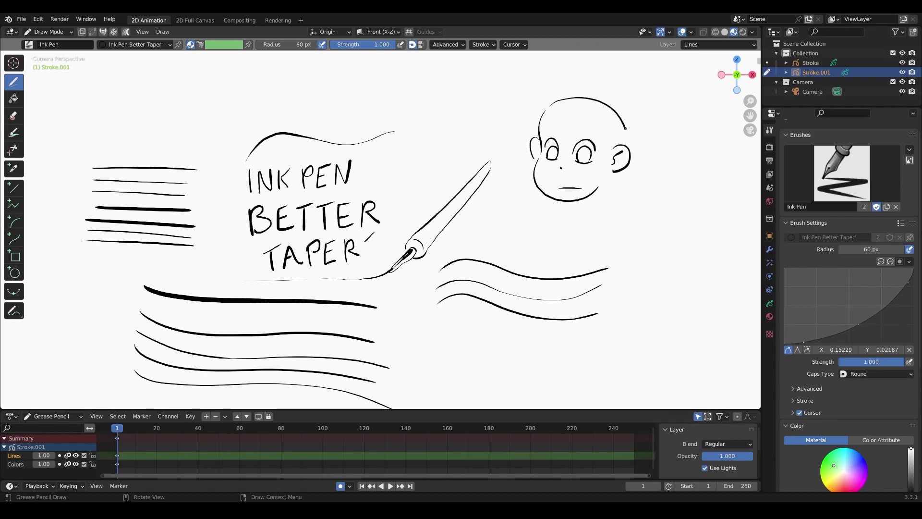
key(ctrl+z)
mouse_move(552, 102)
mouse_down()
mouse_move(596, 103)
mouse_move(611, 128)
mouse_move(615, 102)
mouse_move(554, 112)
mouse_move(581, 95)
mouse_move(627, 130)
mouse_up()
key(ctrl+z)
key(ctrl+z)
drag(534, 142, 535, 158)
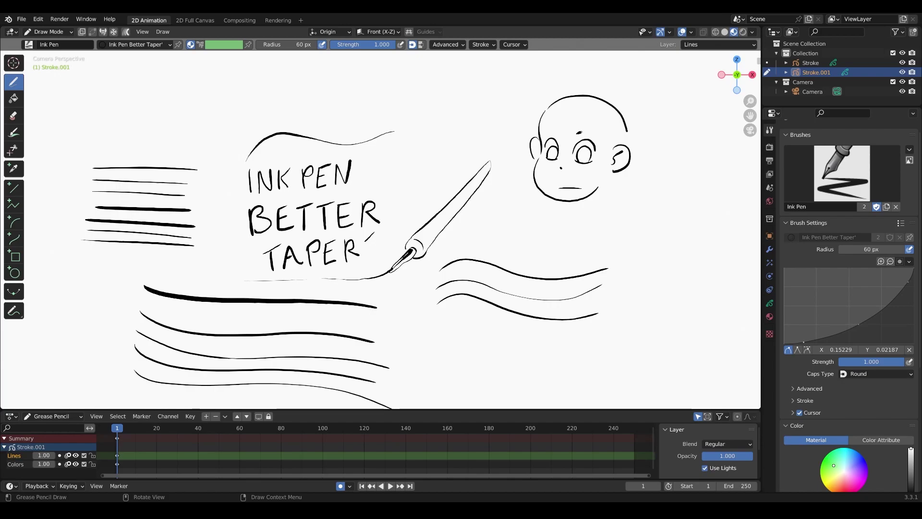
Step: Draw eyebrows above the right and left eyes
drag(579, 132, 594, 129)
key(ctrl+z)
drag(576, 132, 591, 128)
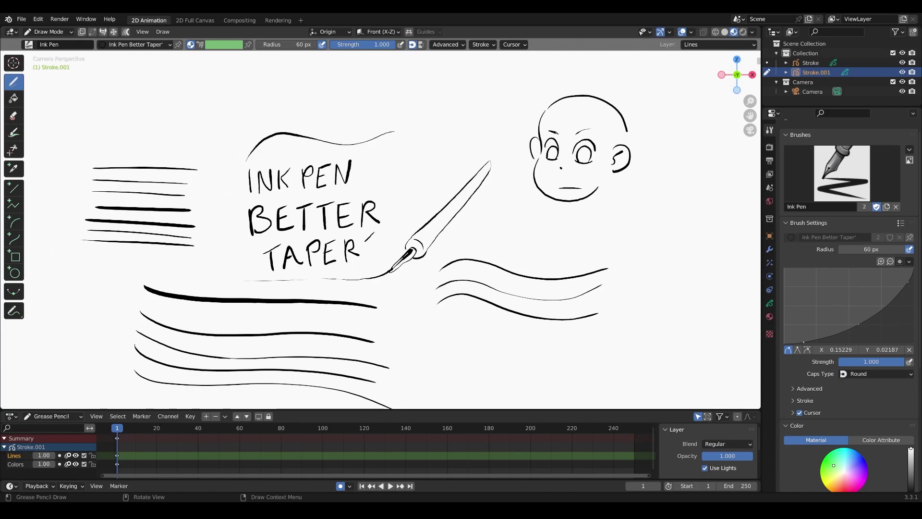
key(ctrl+z)
drag(547, 131, 556, 128)
Step: Draw two thin test lines below the left stack and undo them both
drag(80, 252, 139, 260)
key(ctrl+z)
drag(72, 251, 202, 258)
key(ctrl+z)
mouse_move(72, 128)
mouse_down()
mouse_move(205, 133)
mouse_move(100, 128)
mouse_move(234, 125)
mouse_up()
key(ctrl+z)
key(ctrl+z)
key(ctrl+z)
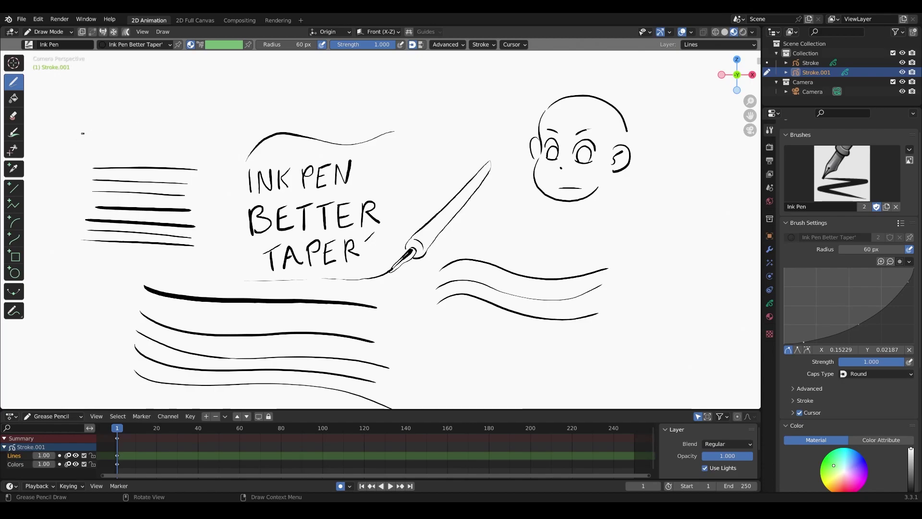